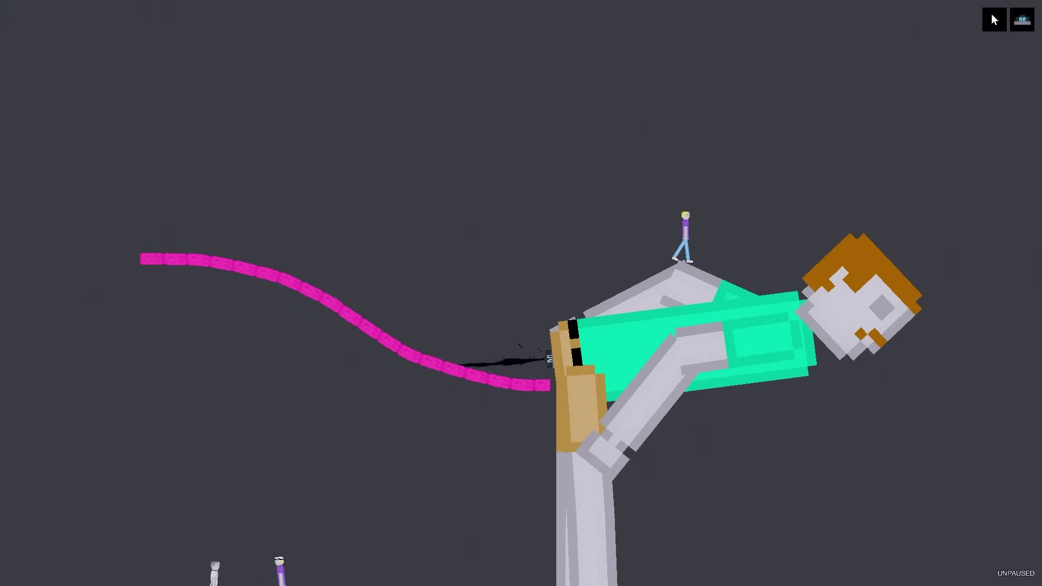
{"action": "scroll", "coordinate": [537, 358], "scroll_direction": "up", "scroll_amount": 3}
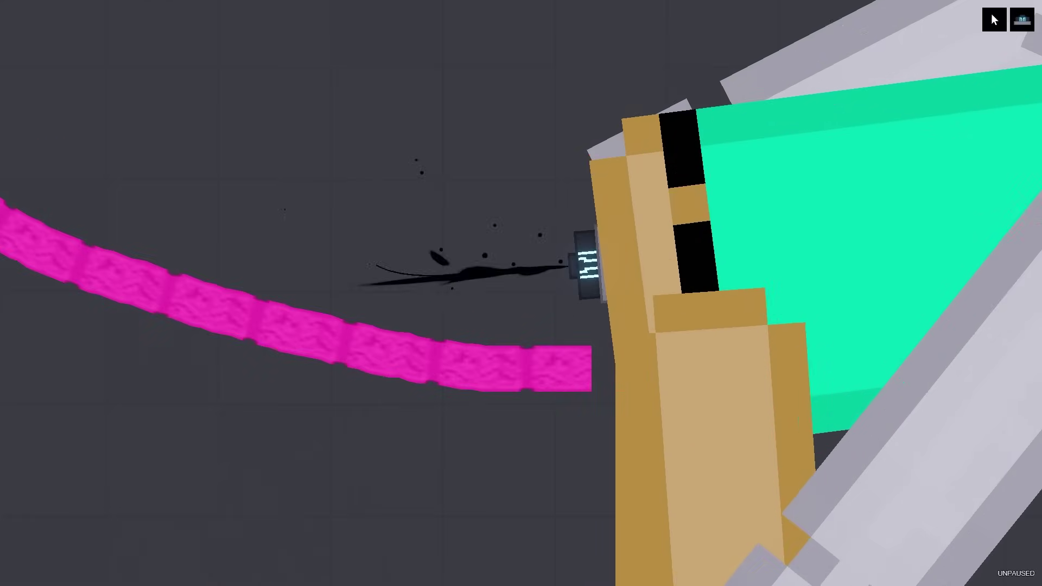
{"action": "scroll", "coordinate": [570, 284], "scroll_direction": "up", "scroll_amount": 1}
{"action": "scroll", "coordinate": [569, 285], "scroll_direction": "up", "scroll_amount": 1}
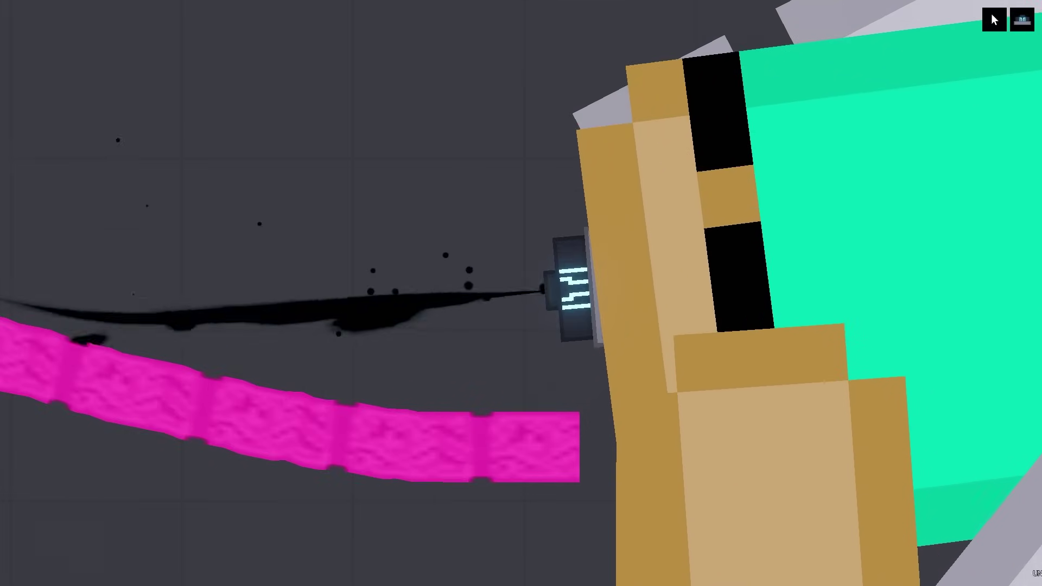
Activate the syringe from its context menu so it sprays black fluid.
{"action": "right_click", "coordinate": [571, 281]}
{"action": "left_click", "coordinate": [618, 297]}
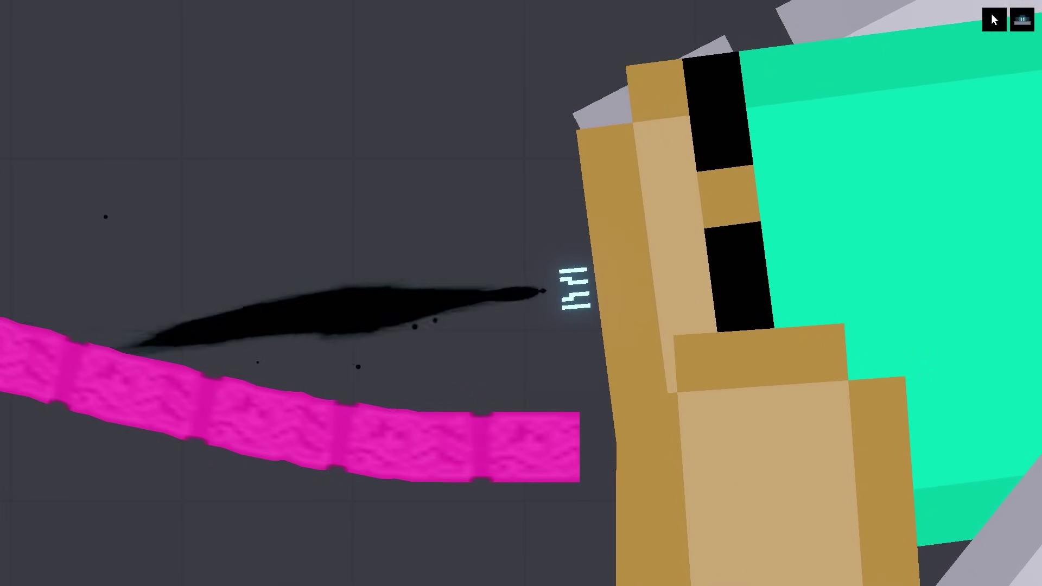
{"action": "scroll", "coordinate": [554, 325], "scroll_direction": "down", "scroll_amount": 2}
{"action": "scroll", "coordinate": [554, 325], "scroll_direction": "down", "scroll_amount": 2}
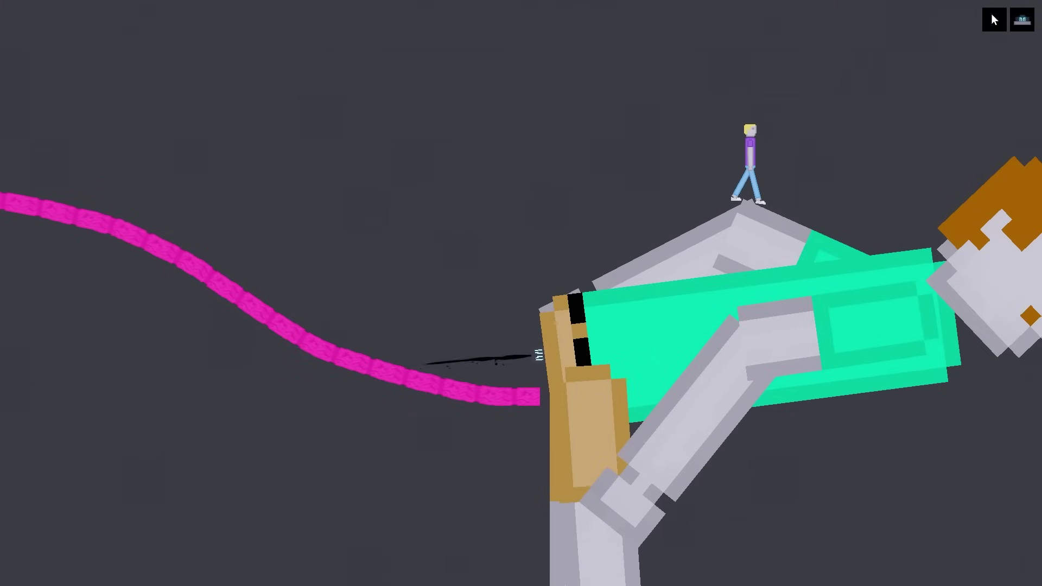
{"action": "scroll", "coordinate": [553, 326], "scroll_direction": "down", "scroll_amount": 2}
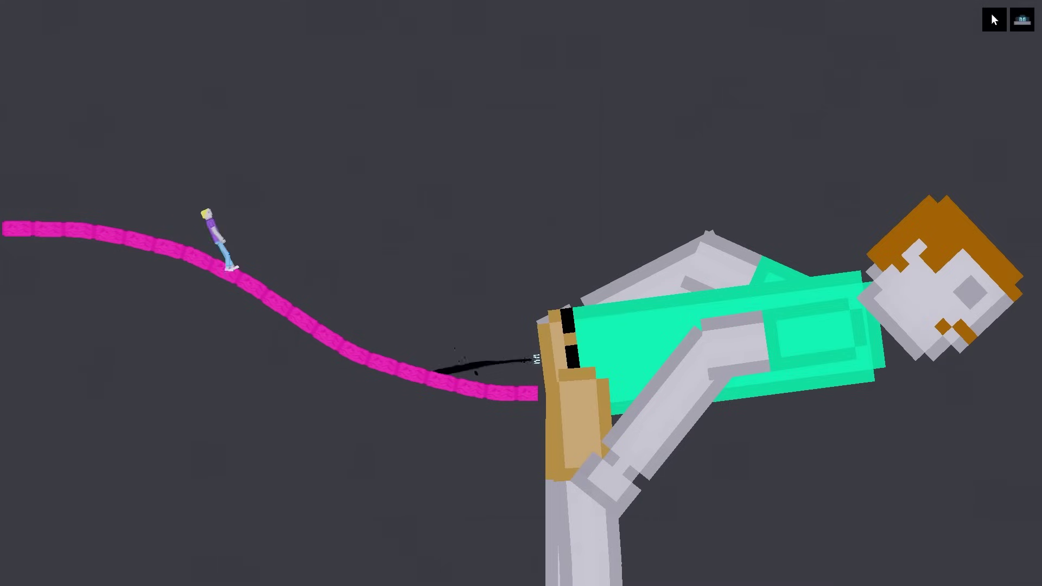
{"action": "scroll", "coordinate": [553, 325], "scroll_direction": "up", "scroll_amount": 2}
{"action": "scroll", "coordinate": [554, 326], "scroll_direction": "up", "scroll_amount": 3}
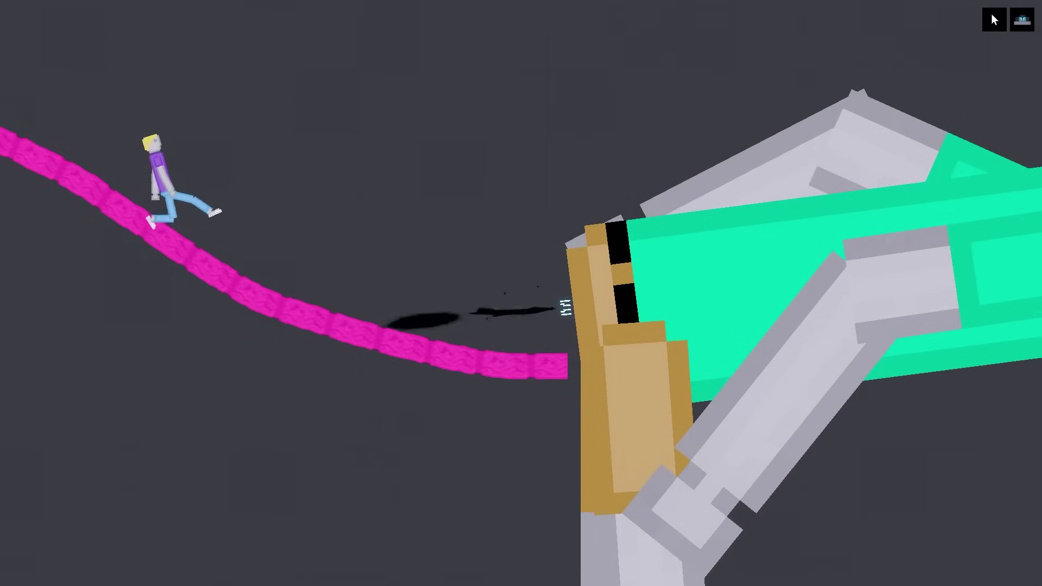
{"action": "scroll", "coordinate": [553, 326], "scroll_direction": "down", "scroll_amount": 2}
{"action": "scroll", "coordinate": [554, 326], "scroll_direction": "up", "scroll_amount": 3}
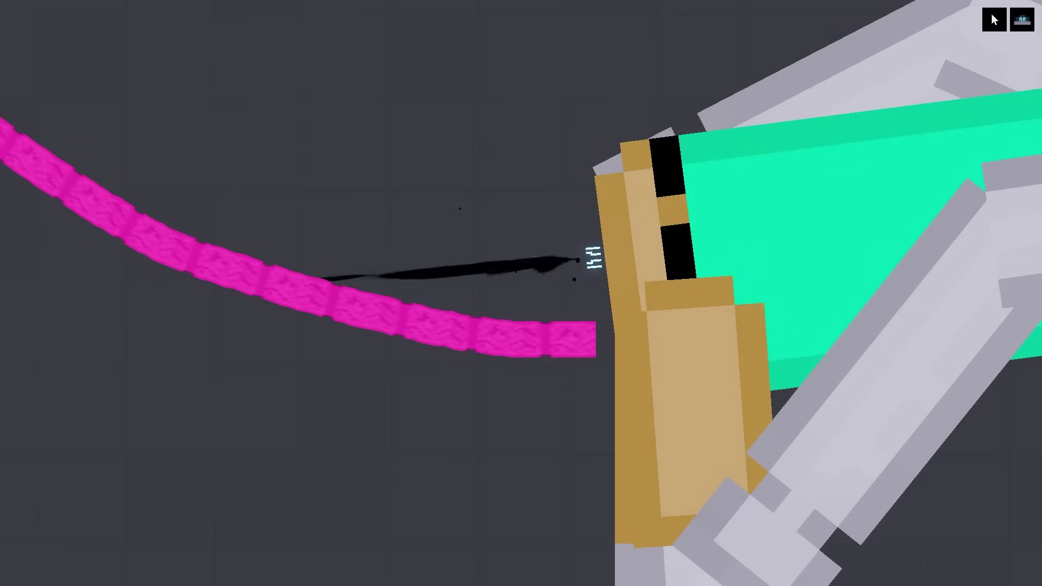
{"action": "scroll", "coordinate": [553, 326], "scroll_direction": "down", "scroll_amount": 2}
{"action": "scroll", "coordinate": [554, 326], "scroll_direction": "up", "scroll_amount": 2}
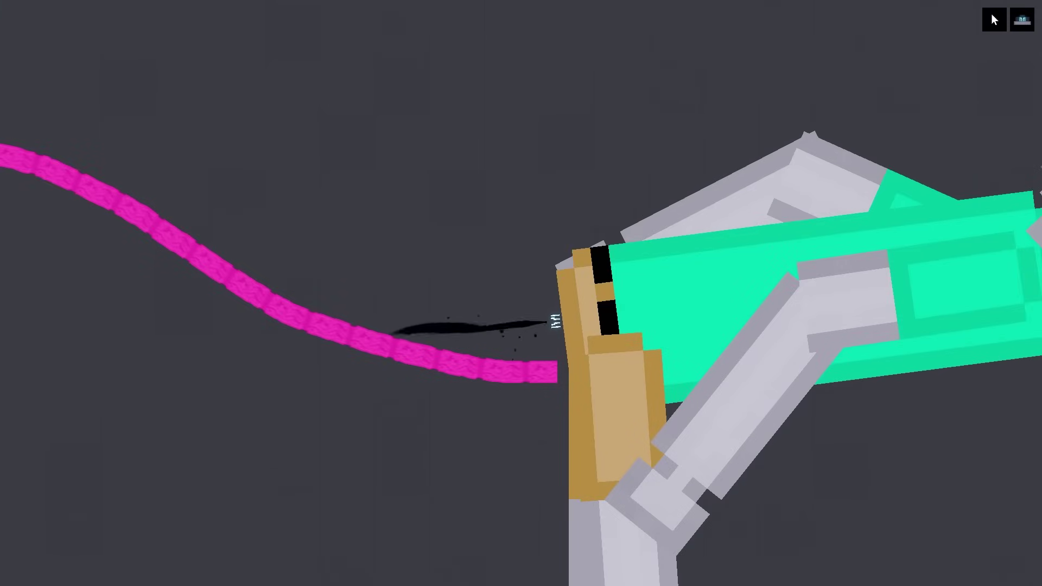
{"action": "scroll", "coordinate": [554, 322], "scroll_direction": "down", "scroll_amount": 2}
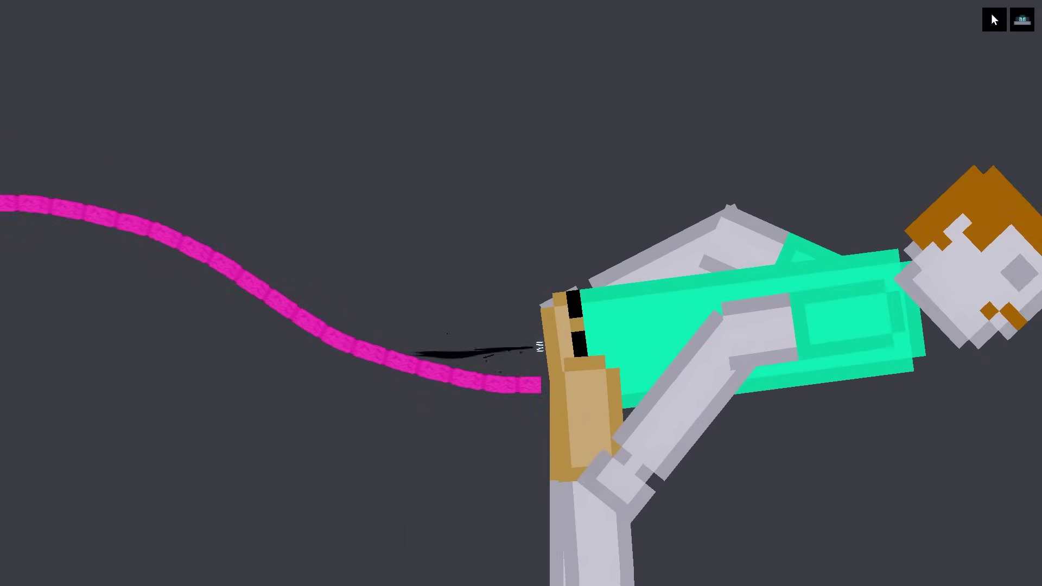
{"action": "scroll", "coordinate": [554, 322], "scroll_direction": "up", "scroll_amount": 2}
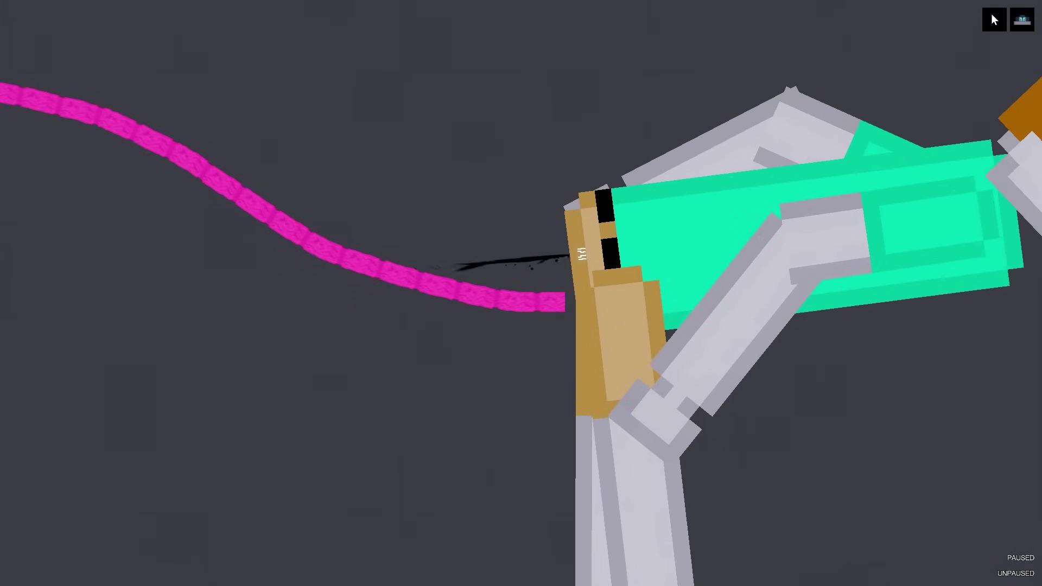
{"action": "scroll", "coordinate": [554, 326], "scroll_direction": "down", "scroll_amount": 2}
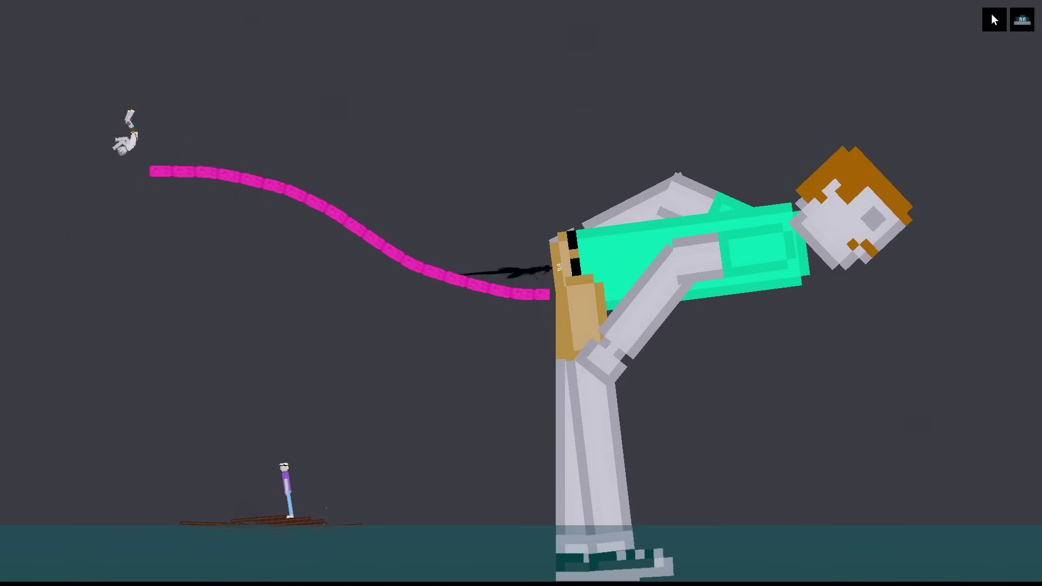
{"action": "scroll", "coordinate": [553, 325], "scroll_direction": "up", "scroll_amount": 2}
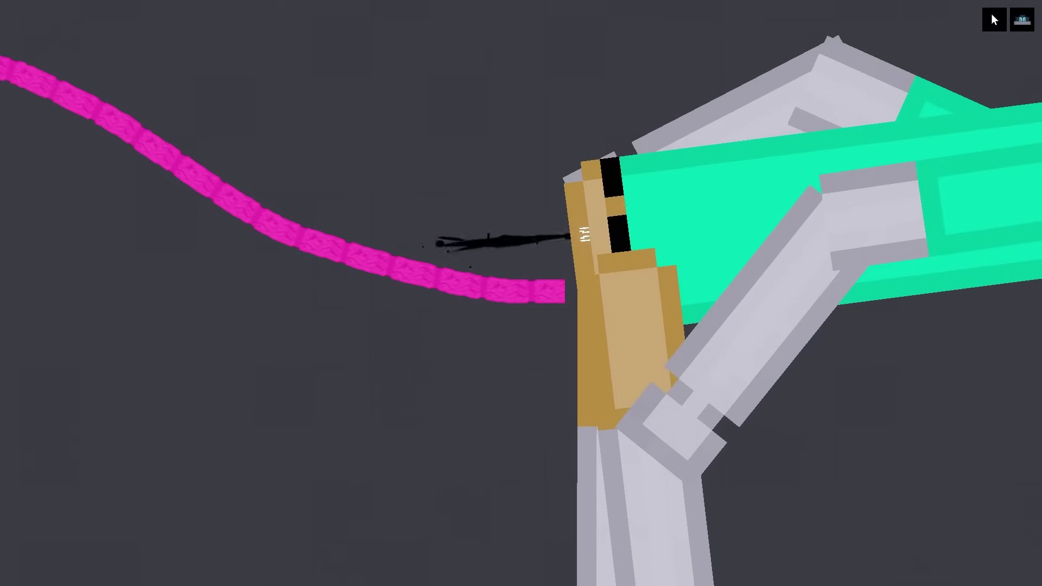
{"action": "scroll", "coordinate": [521, 293], "scroll_direction": "up", "scroll_amount": 2}
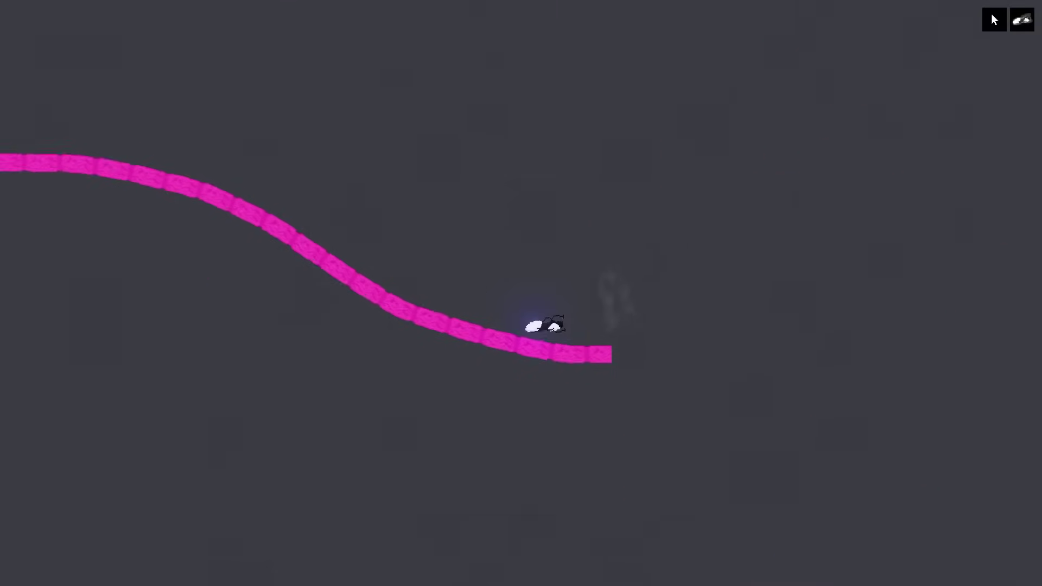
{"action": "scroll", "coordinate": [522, 294], "scroll_direction": "down", "scroll_amount": 2}
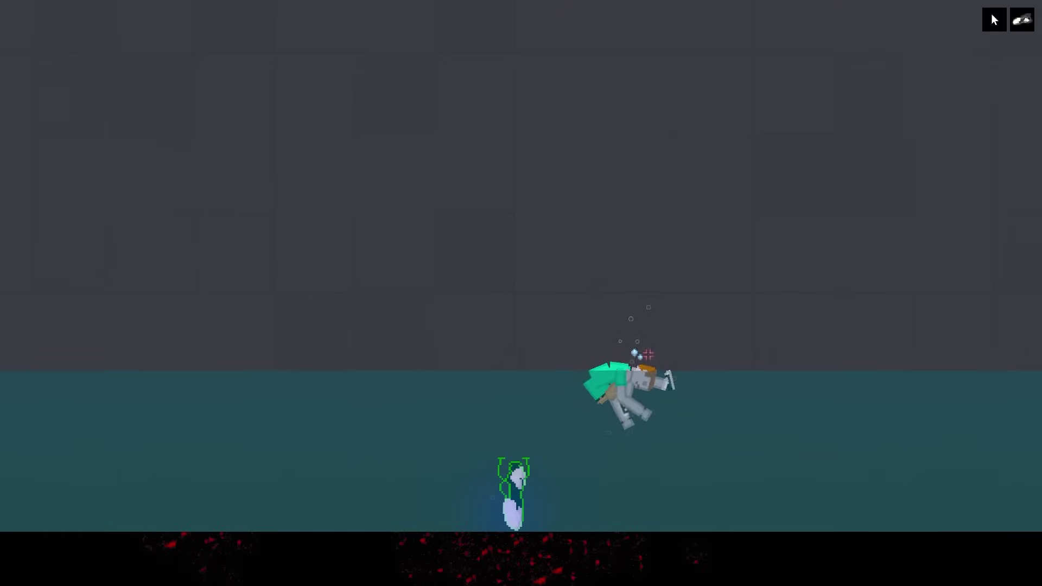
{"action": "scroll", "coordinate": [651, 383], "scroll_direction": "up", "scroll_amount": 3}
Drag the floating ragdoll up out of the water toward the raft.
{"action": "left_click_drag", "start_coordinate": [643, 304], "coordinate": [607, 57]}
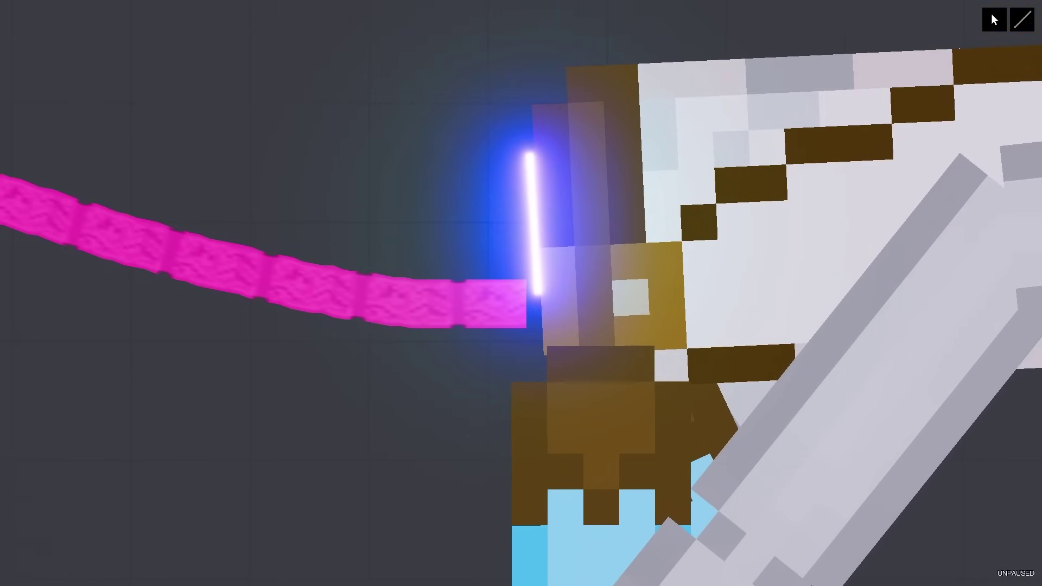
{"action": "scroll", "coordinate": [521, 293], "scroll_direction": "down", "scroll_amount": 5}
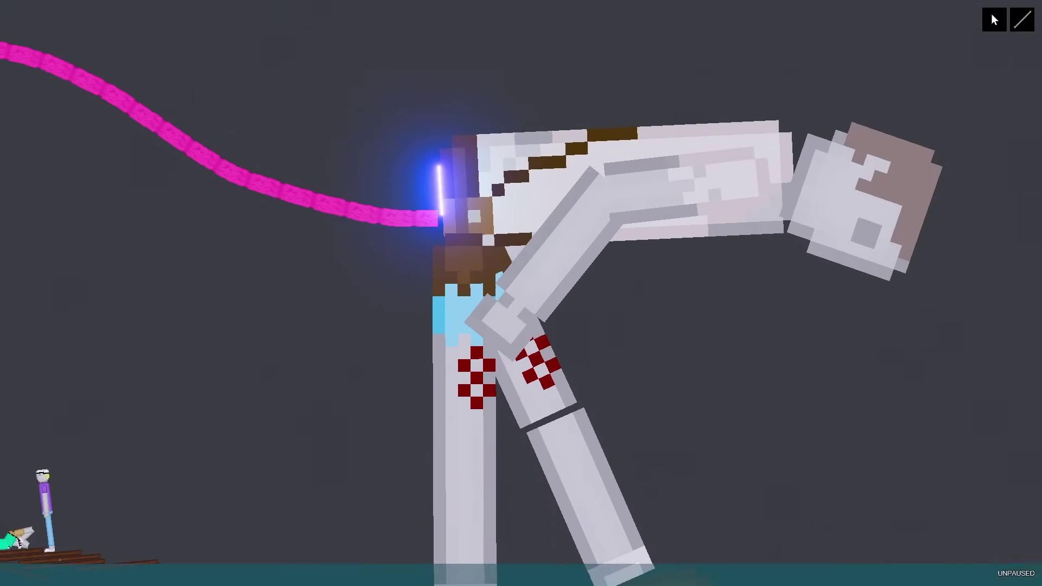
{"action": "scroll", "coordinate": [521, 293], "scroll_direction": "down", "scroll_amount": 4}
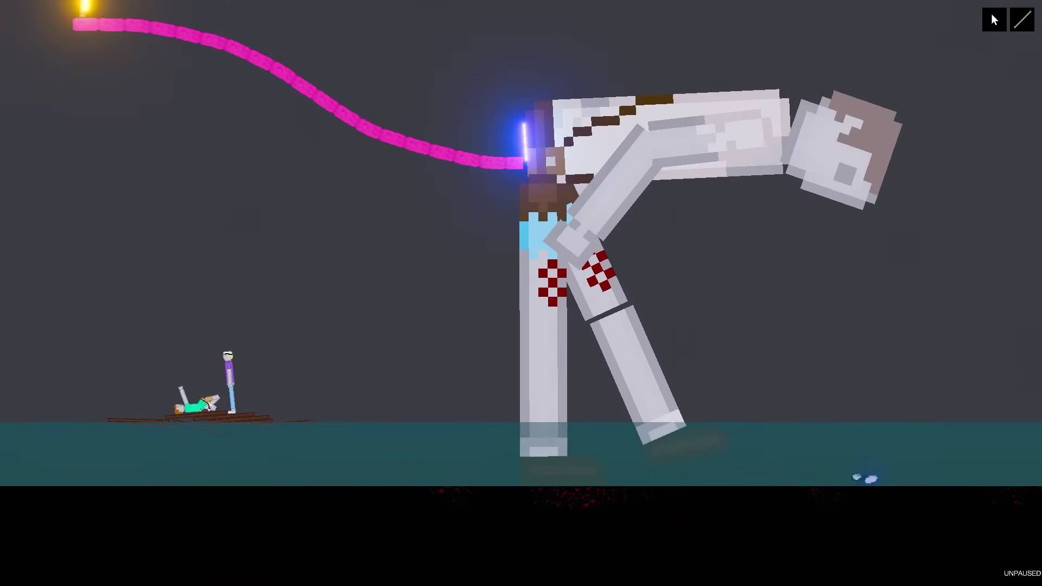
Frame the raft and giant, then lift the green-shirt ragdoll off the raft.
{"action": "left_click_drag", "start_coordinate": [522, 245], "coordinate": [590, 378]}
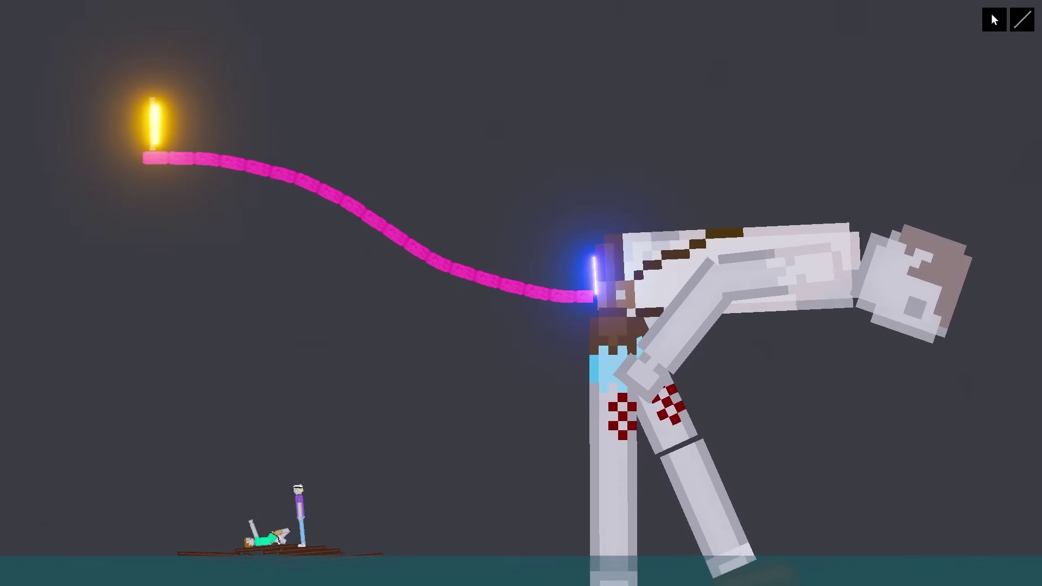
{"action": "left_click_drag", "start_coordinate": [261, 539], "coordinate": [240, 440]}
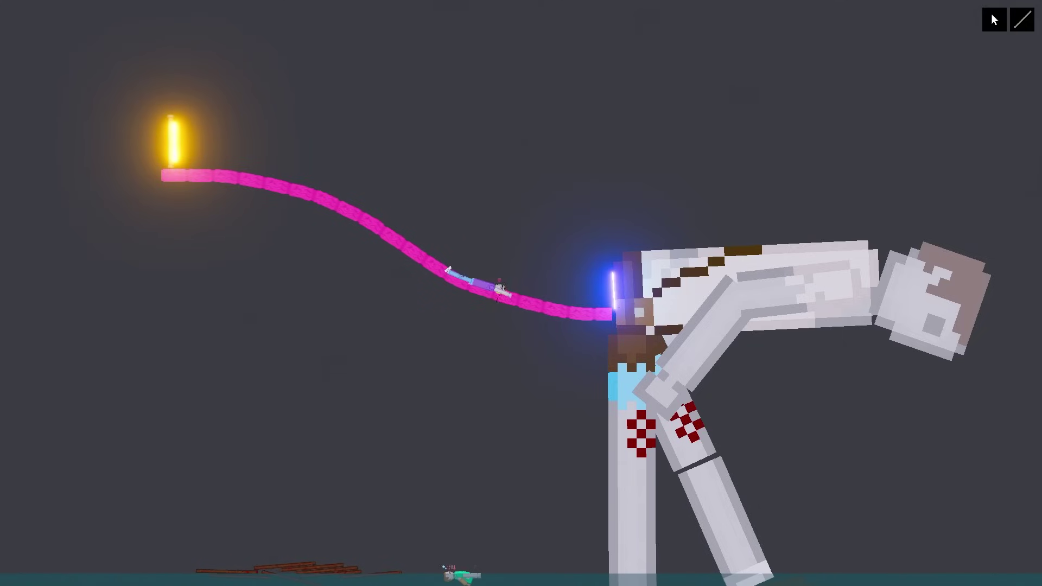
{"action": "scroll", "coordinate": [732, 408], "scroll_direction": "up", "scroll_amount": 2}
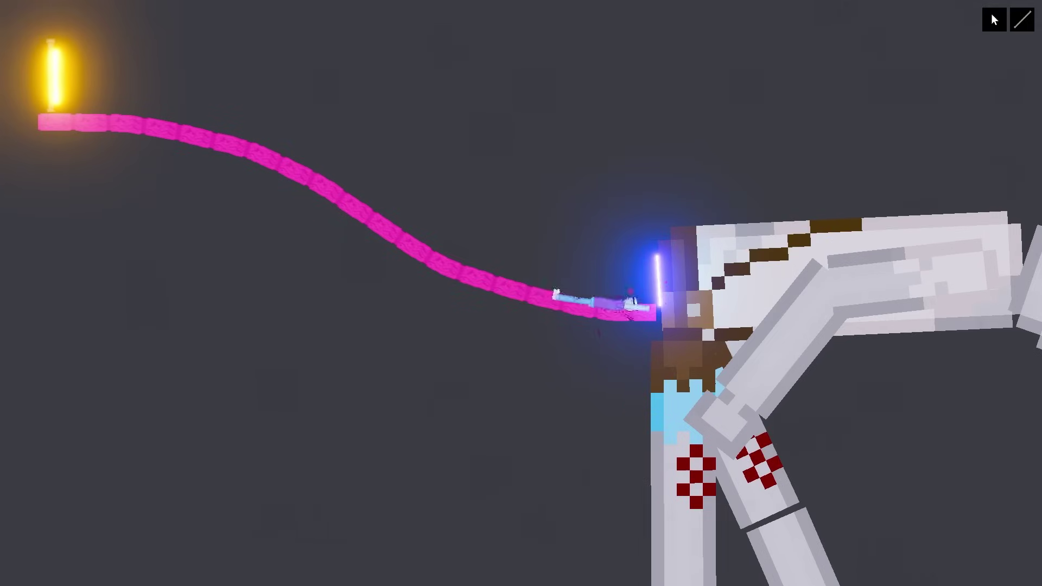
{"action": "scroll", "coordinate": [521, 293], "scroll_direction": "down", "scroll_amount": 2}
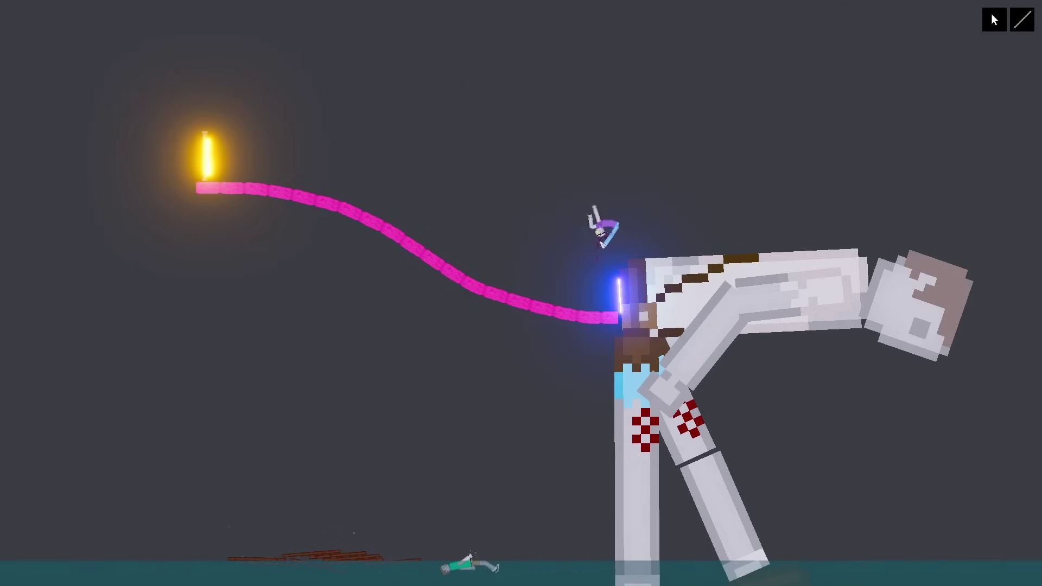
{"action": "scroll", "coordinate": [619, 318], "scroll_direction": "up", "scroll_amount": 2}
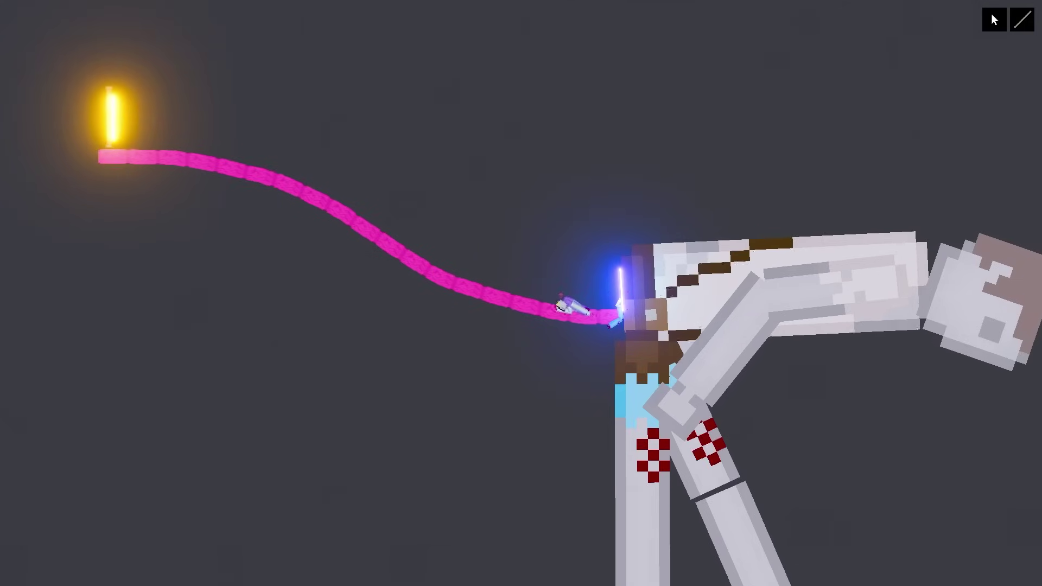
{"action": "scroll", "coordinate": [619, 310], "scroll_direction": "up", "scroll_amount": 5}
Run a wire from the radio to the battery at the rope's end.
{"action": "left_click_drag", "start_coordinate": [419, 293], "coordinate": [444, 311]}
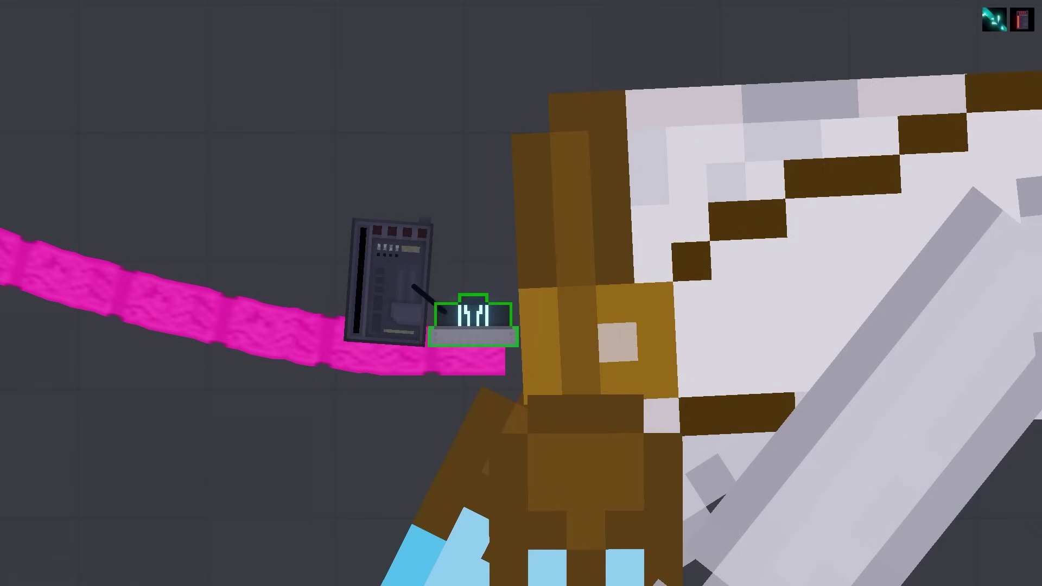
{"action": "scroll", "coordinate": [489, 310], "scroll_direction": "up", "scroll_amount": 2}
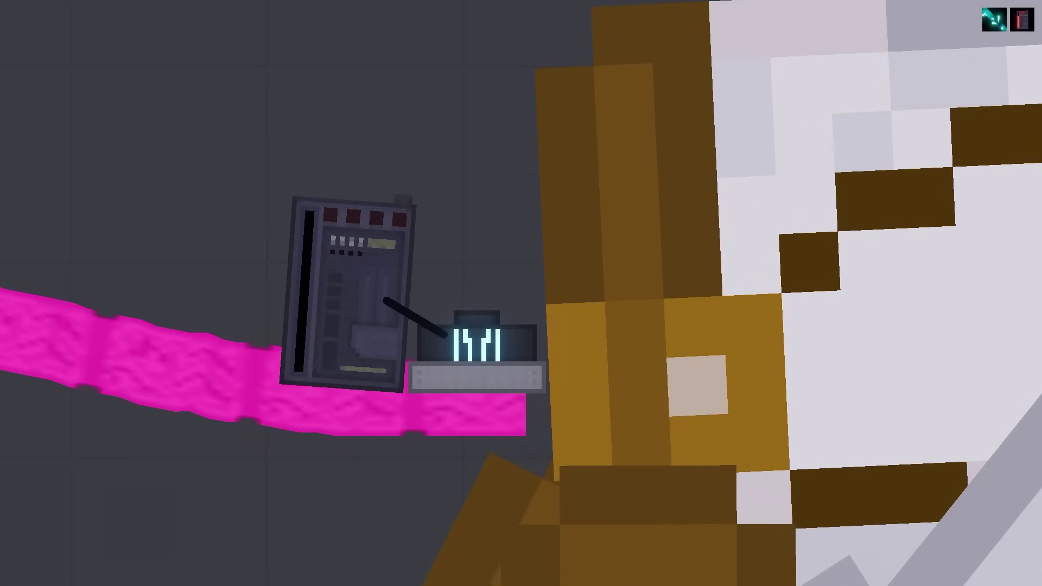
{"action": "scroll", "coordinate": [488, 310], "scroll_direction": "down", "scroll_amount": 2}
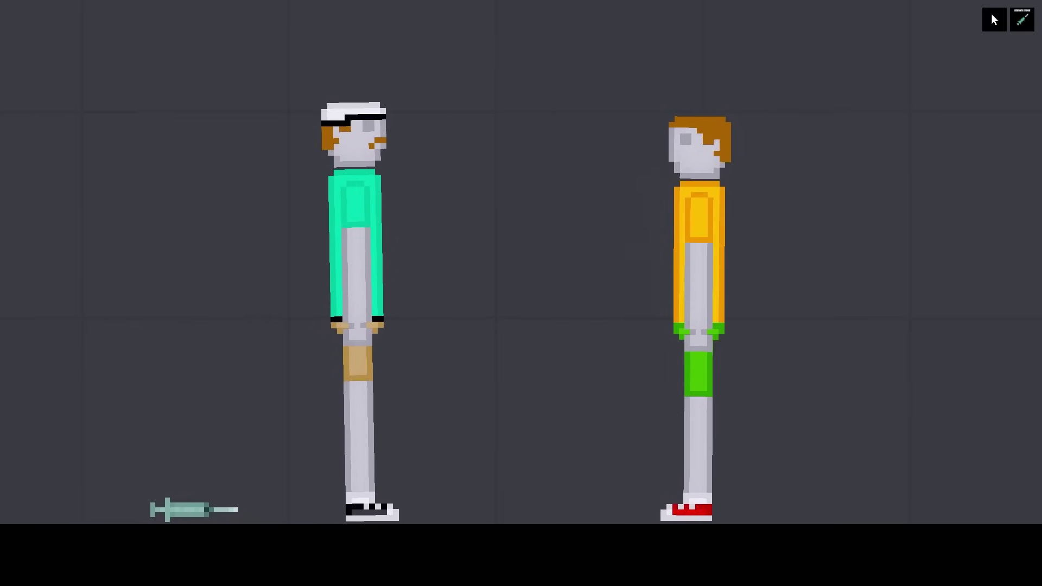
Show the context menu of the teal-shirted ragdoll.
{"action": "right_click", "coordinate": [360, 136]}
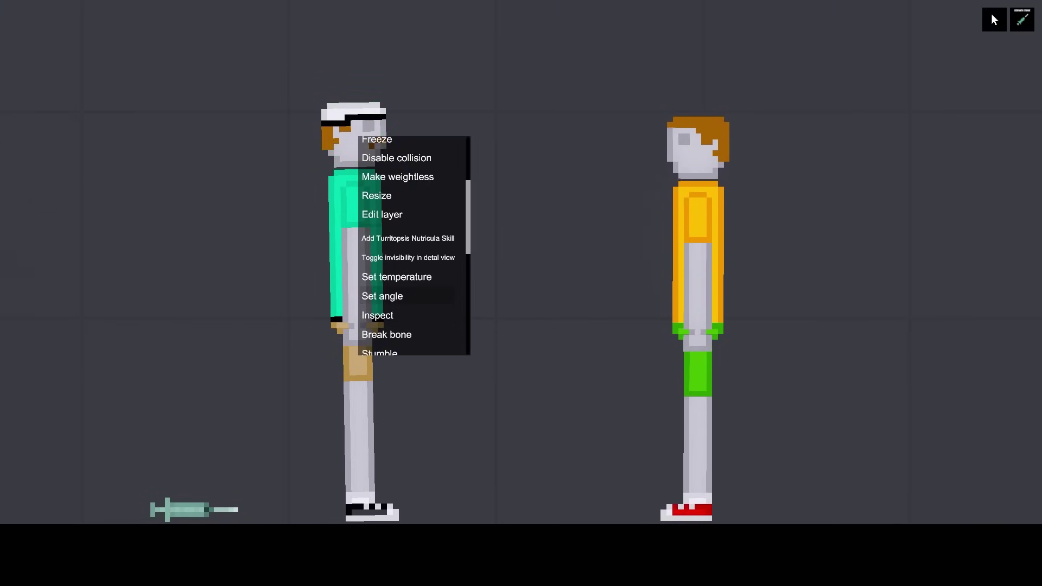
{"action": "scroll", "coordinate": [407, 244], "scroll_direction": "down", "scroll_amount": 3}
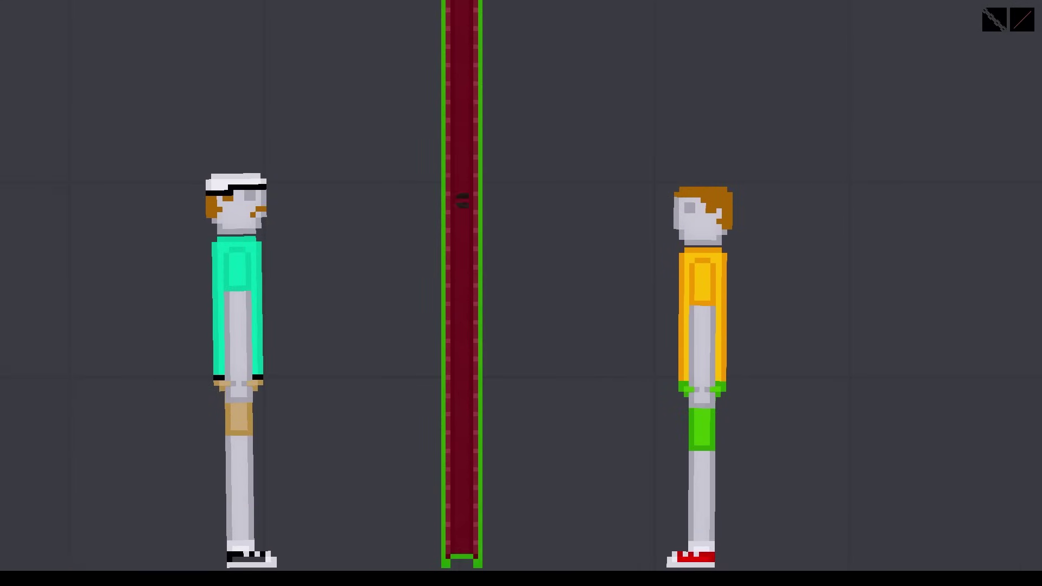
Chain the red pillar to the right ragdoll and pull its head against the pillar.
{"action": "left_click_drag", "start_coordinate": [461, 202], "coordinate": [617, 210]}
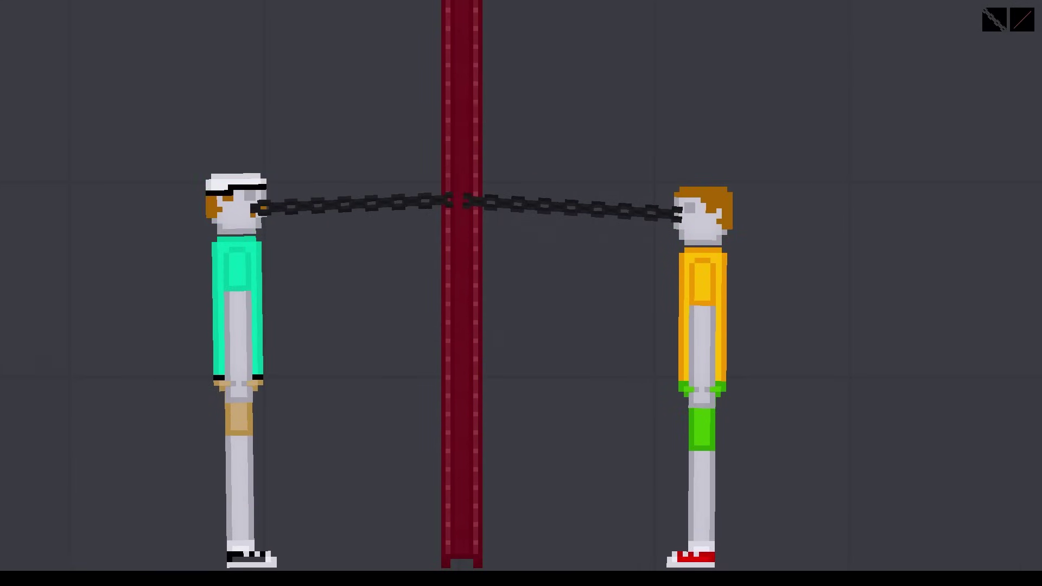
{"action": "scroll", "coordinate": [521, 293], "scroll_direction": "down", "scroll_amount": 2}
{"action": "left_click", "coordinate": [460, 245]}
{"action": "left_click_drag", "start_coordinate": [631, 228], "coordinate": [614, 226]}
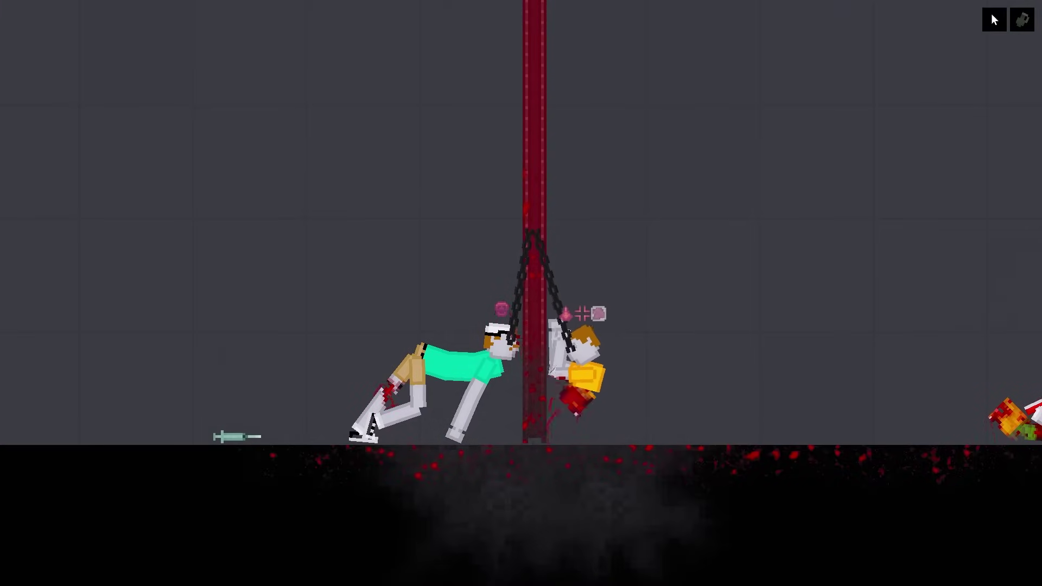
{"action": "scroll", "coordinate": [521, 326], "scroll_direction": "up", "scroll_amount": 2}
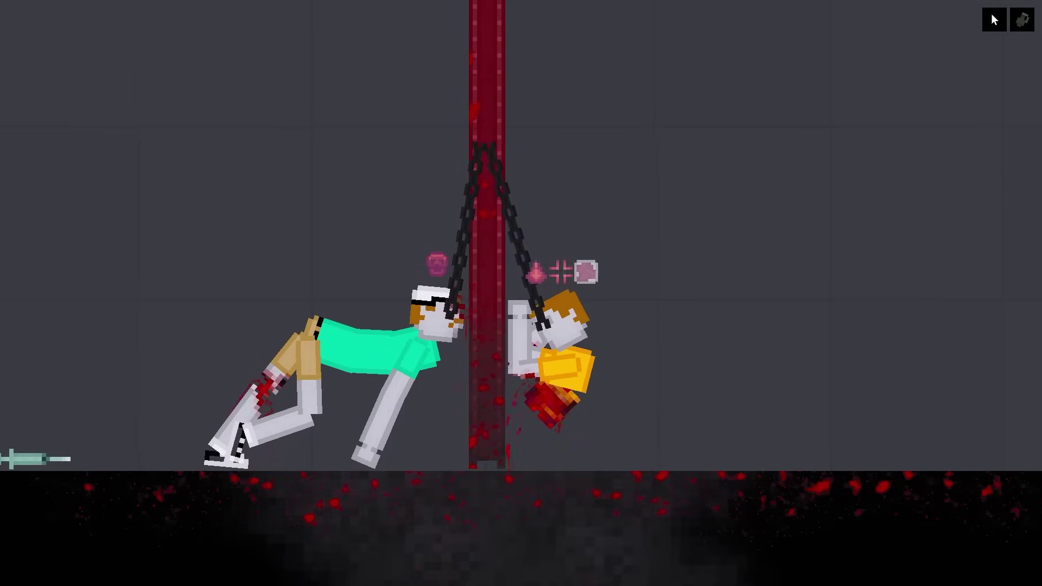
{"action": "scroll", "coordinate": [993, 19], "scroll_direction": "down", "scroll_amount": 2}
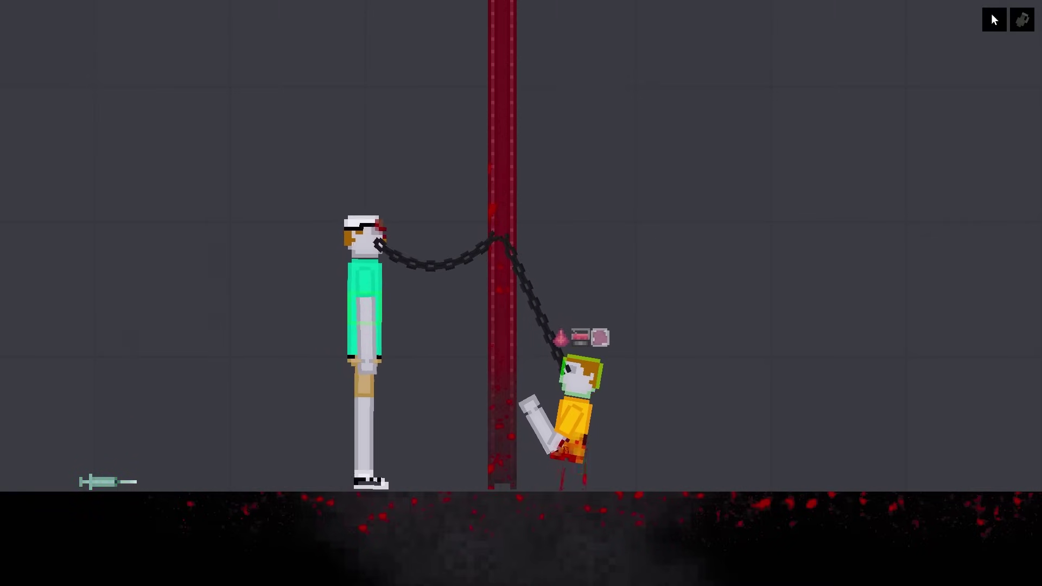
Restore the orange ragdoll with an option from its context menu.
{"action": "right_click", "coordinate": [577, 379]}
{"action": "left_click", "coordinate": [603, 382]}
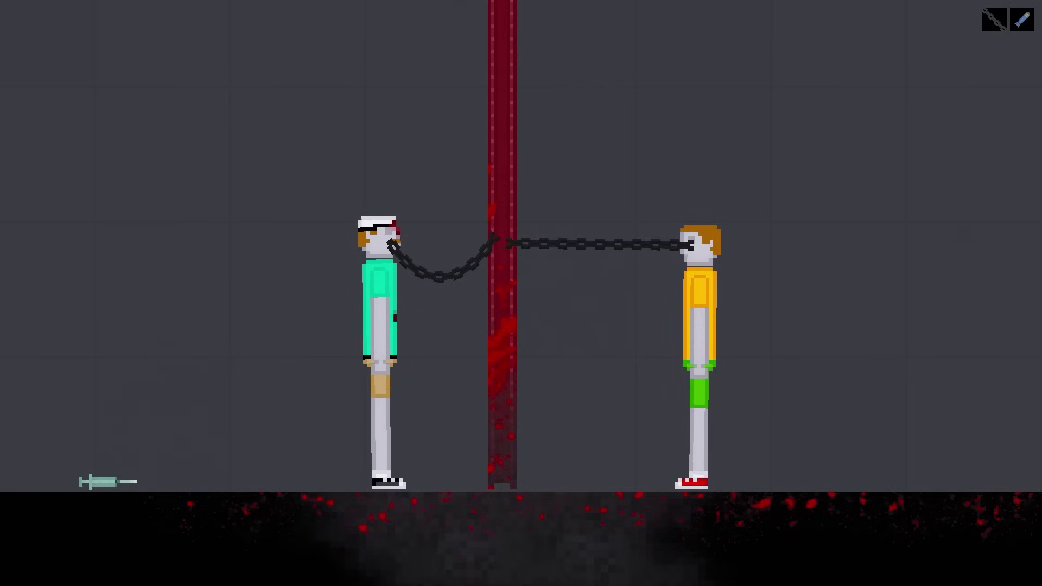
Spawn a large bomb beside the orange ragdoll and detonate it.
{"action": "left_click", "coordinate": [618, 334]}
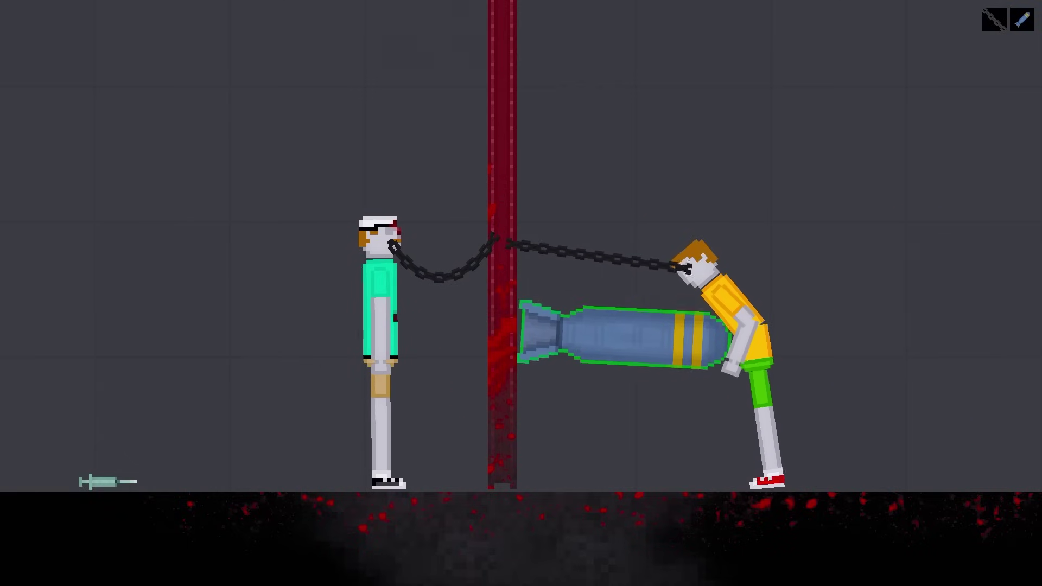
{"action": "right_click", "coordinate": [538, 481]}
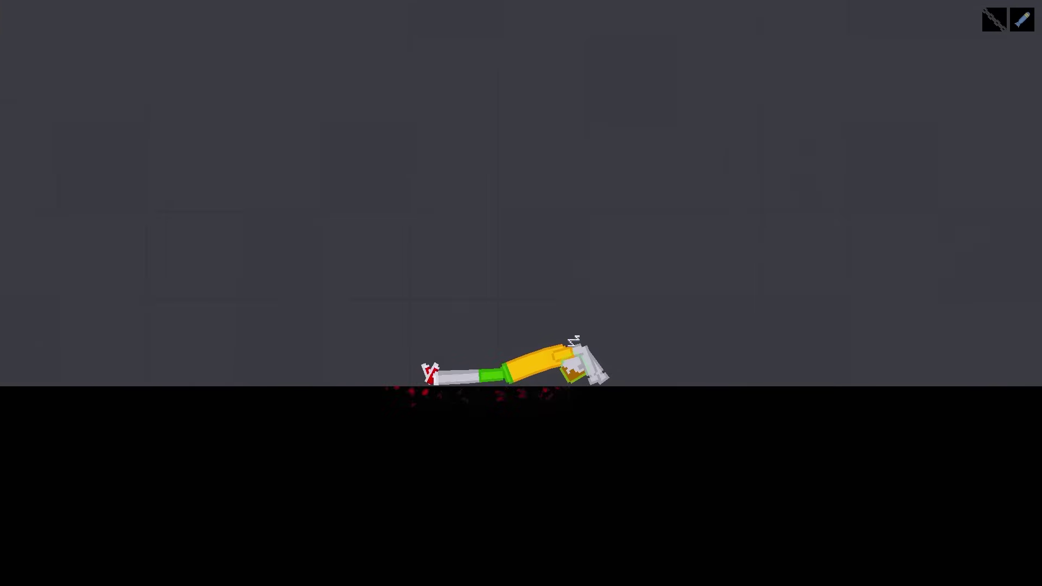
{"action": "scroll", "coordinate": [562, 366], "scroll_direction": "up", "scroll_amount": 3}
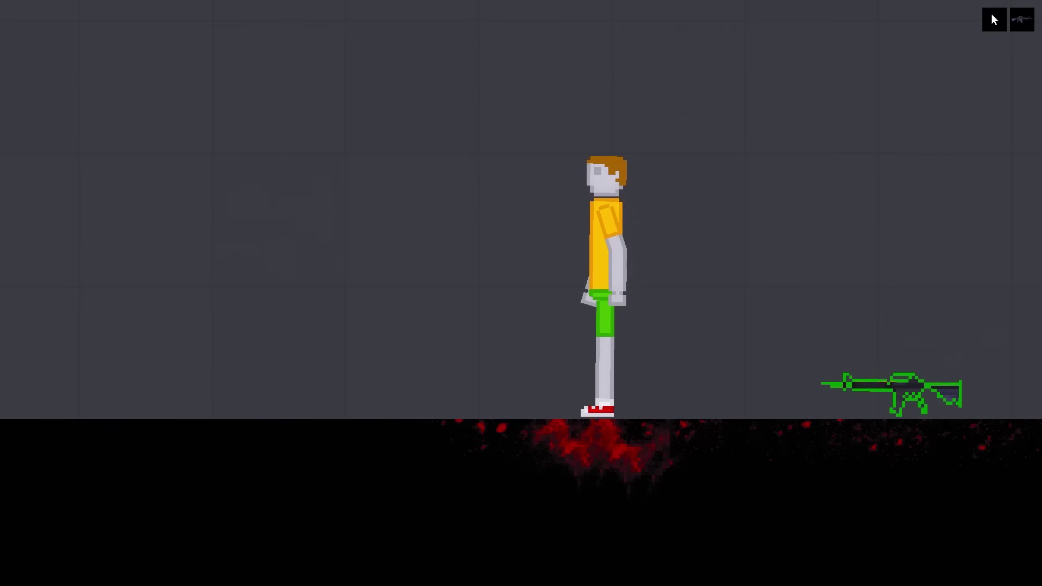
Raise the rifle and shoot the orange ragdoll, then paste a large bomb under it.
{"action": "left_click_drag", "start_coordinate": [892, 391], "coordinate": [854, 231]}
{"action": "key", "text": "f"}
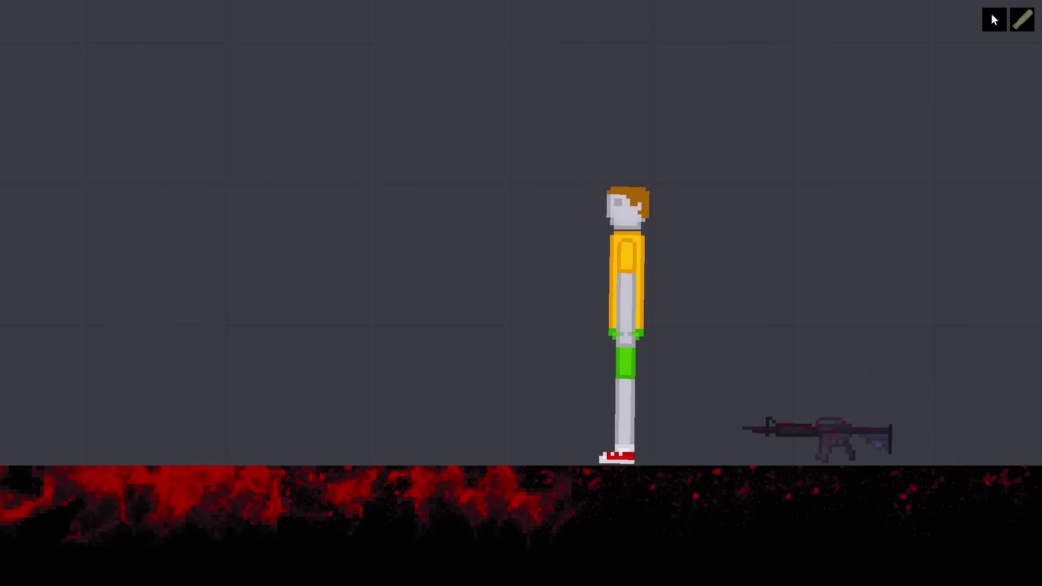
{"action": "key", "text": "ctrl+v"}
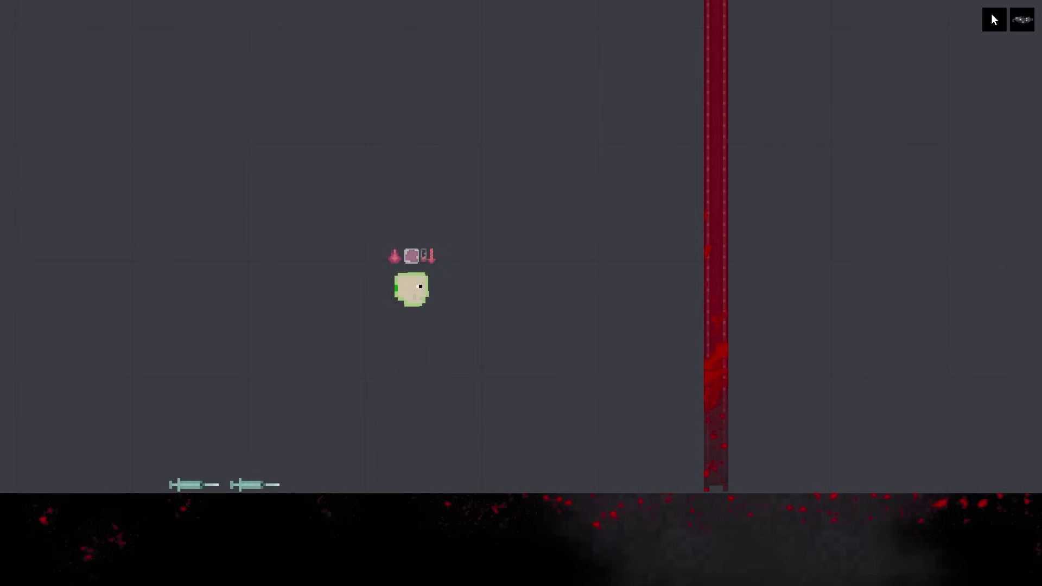
Bring up the floating head's context menu, then dismiss it.
{"action": "right_click", "coordinate": [416, 281]}
{"action": "key", "text": "Escape"}
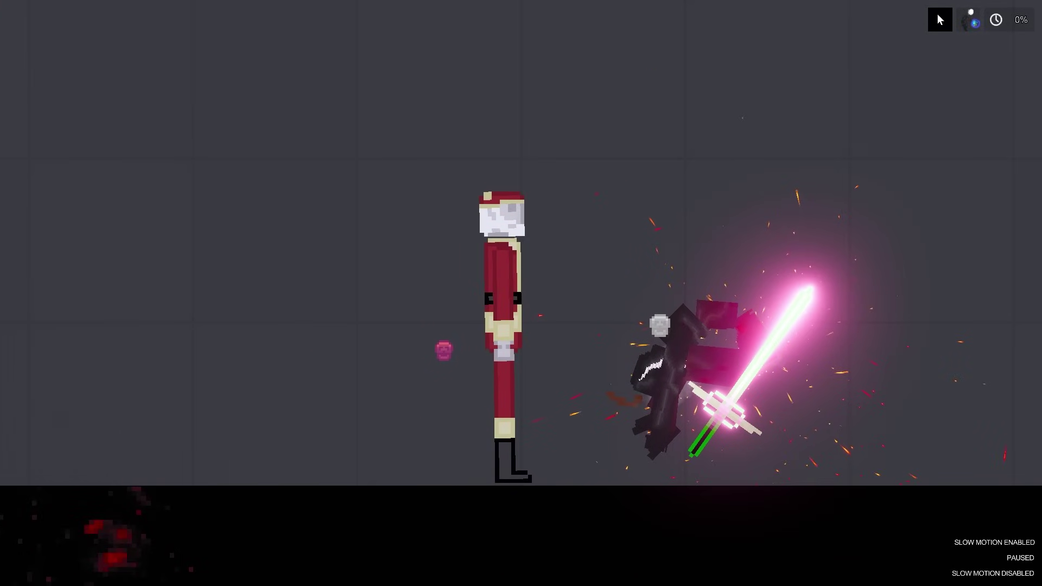
Unpause the lightsaber duel, run it briefly in slow motion with F, then restore normal speed.
{"action": "key", "text": "space"}
{"action": "key", "text": "f"}
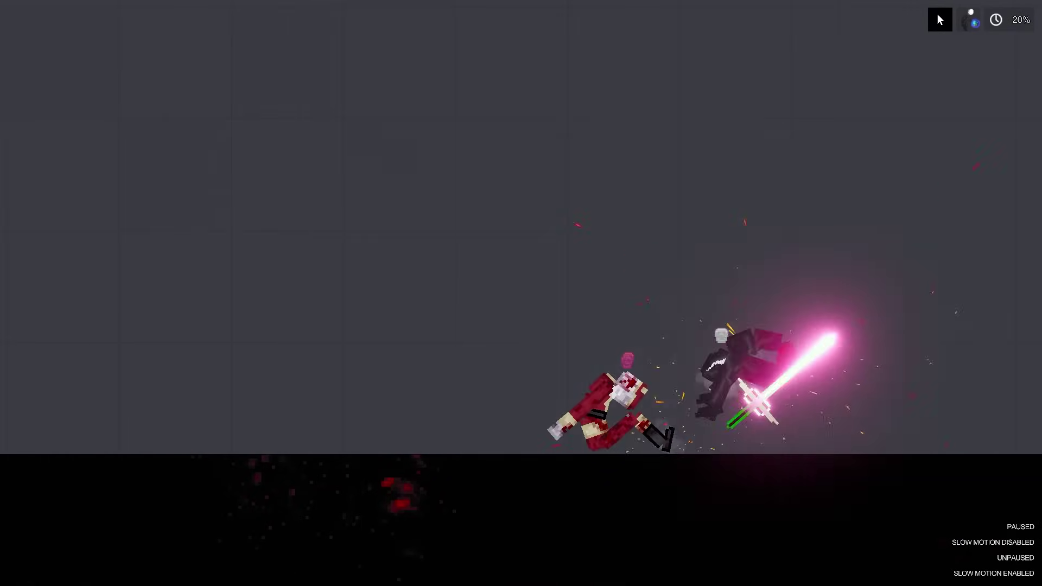
{"action": "key", "text": "f"}
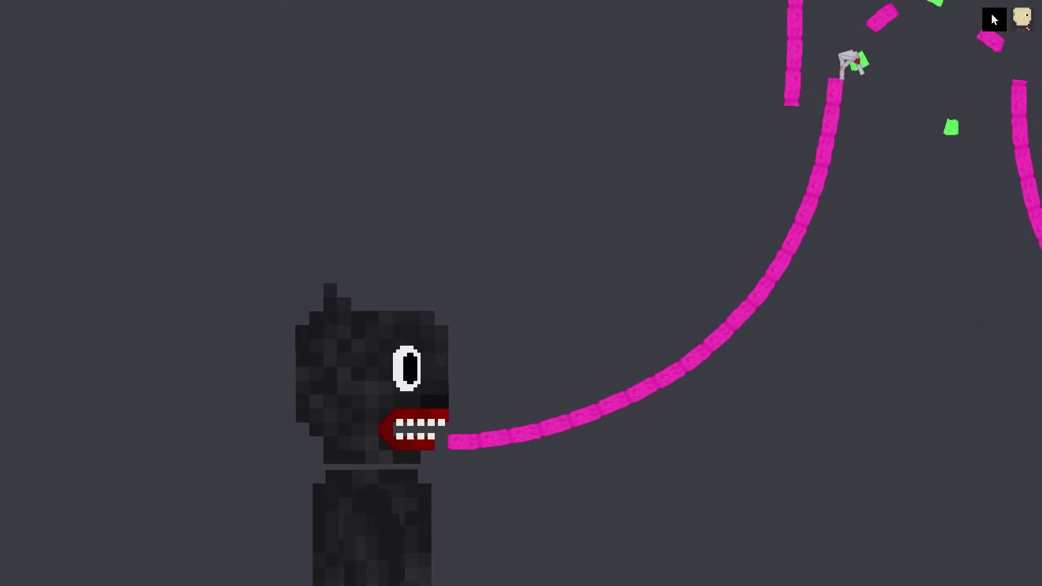
Show the action menus (Eat, Roar) of the cartoon cat and SCP-096.
{"action": "right_click", "coordinate": [393, 344]}
{"action": "right_click", "coordinate": [781, 350]}
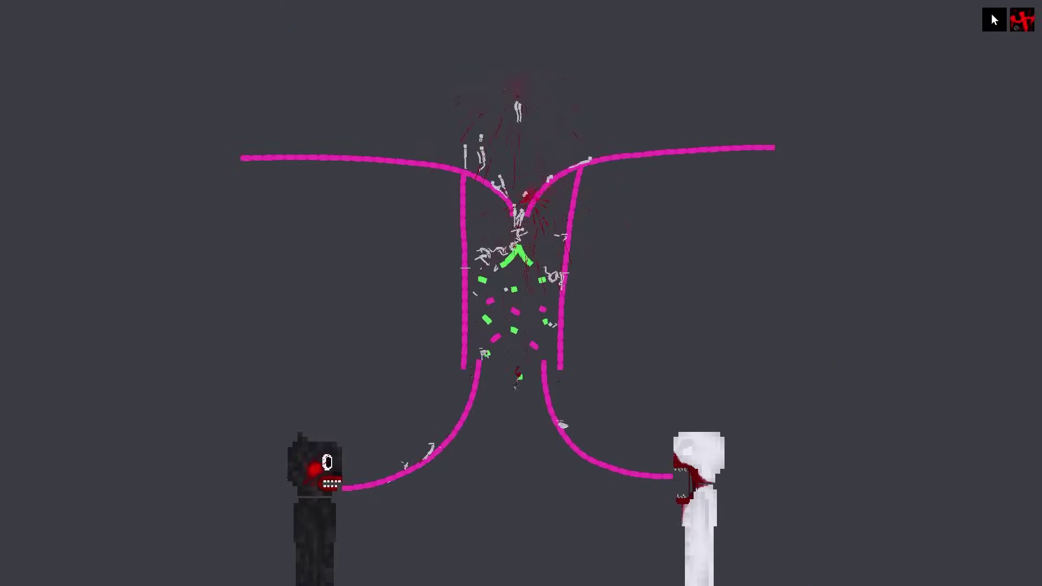
{"action": "scroll", "coordinate": [521, 326], "scroll_direction": "up", "scroll_amount": 3}
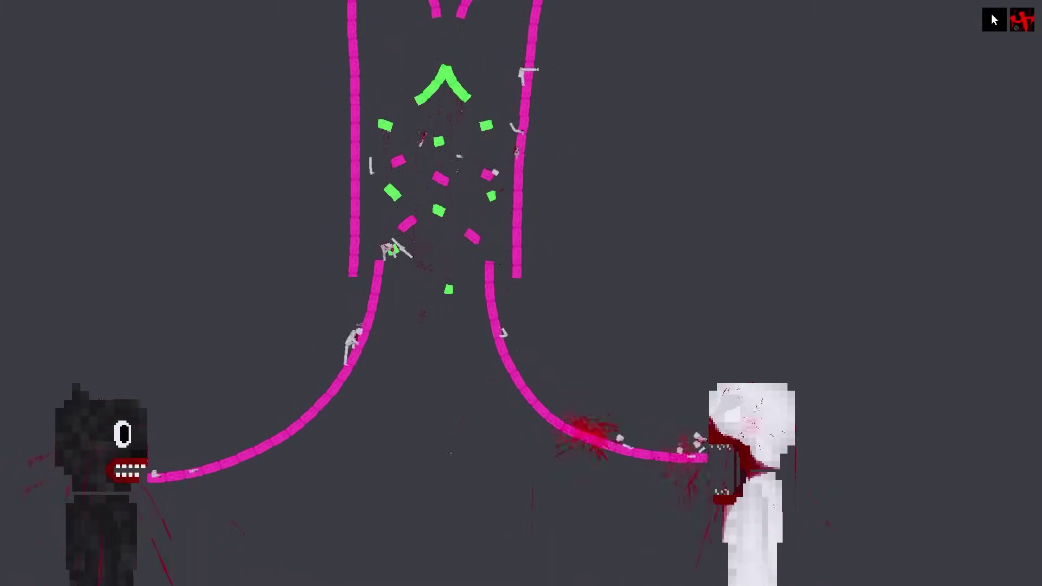
{"action": "key", "text": "s"}
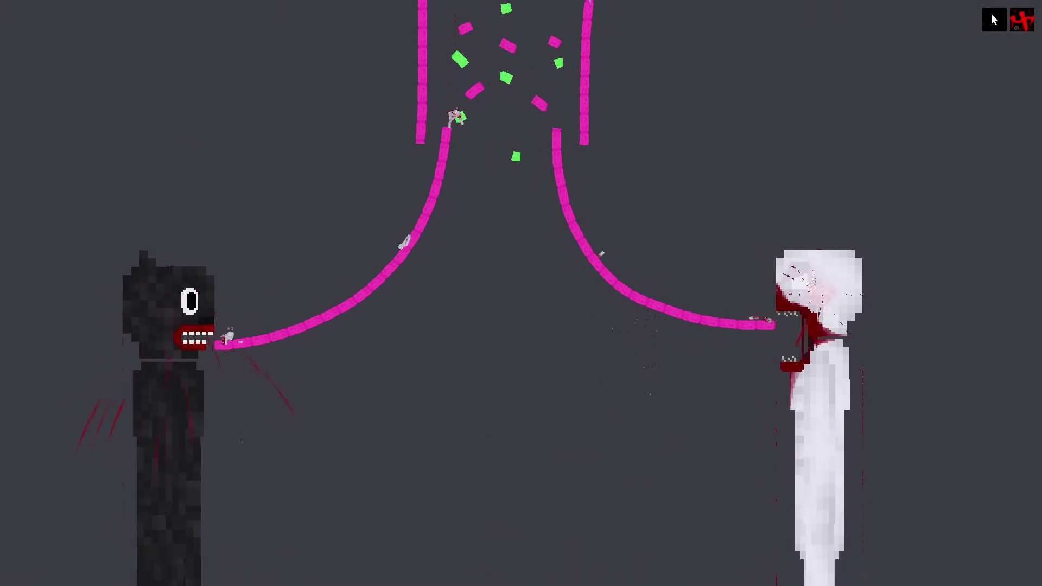
{"action": "scroll", "coordinate": [522, 293], "scroll_direction": "down", "scroll_amount": 1}
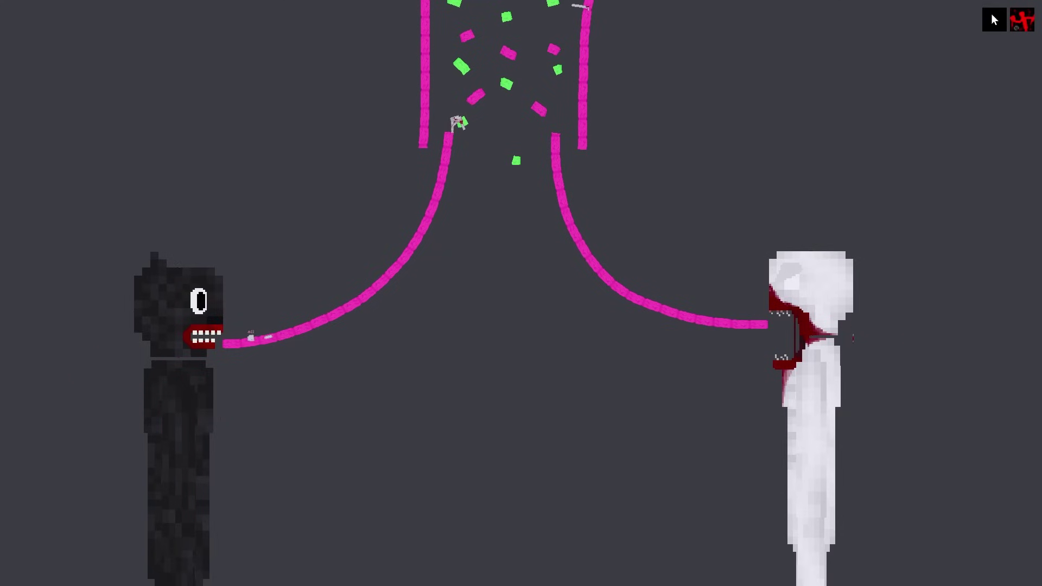
{"action": "scroll", "coordinate": [522, 293], "scroll_direction": "down", "scroll_amount": 2}
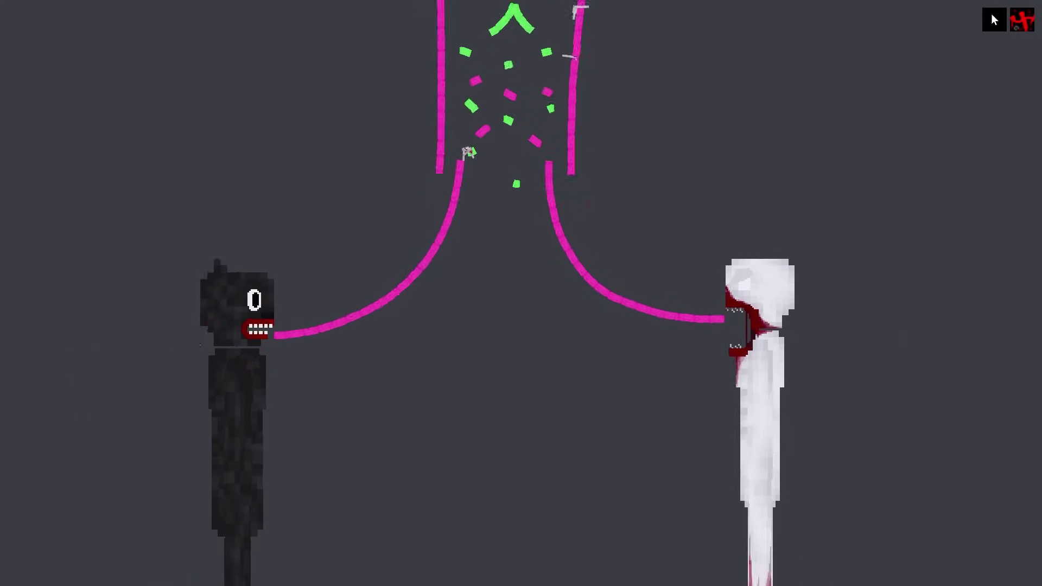